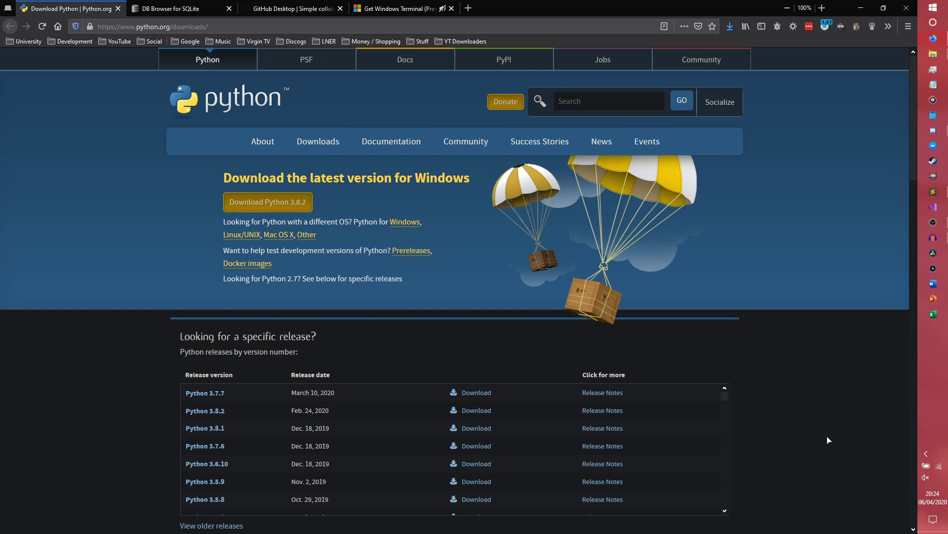
Switch to the DB Browser for SQLite tab and scroll through its 'What it is' description
{"action": "left_click", "coordinate": [171, 8]}
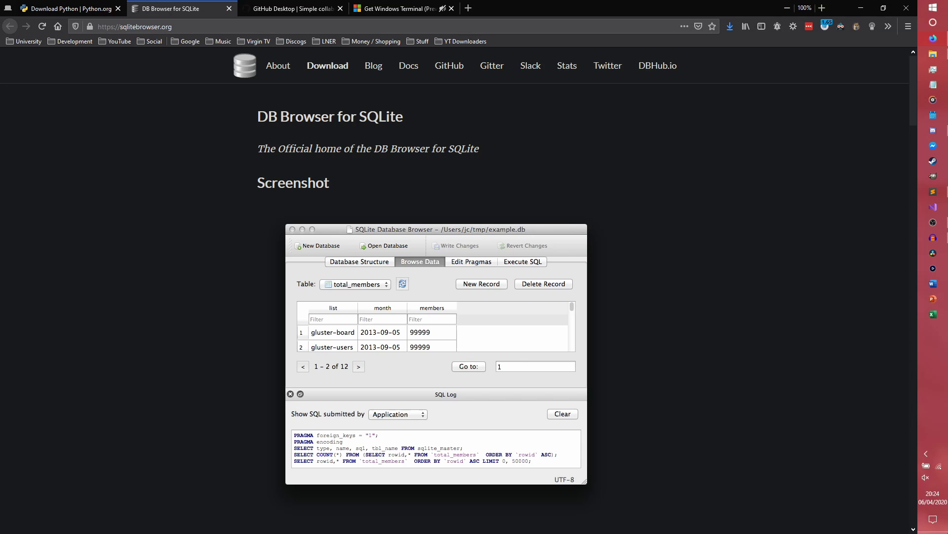
{"action": "scroll", "coordinate": [704, 356], "scroll_direction": "down", "scroll_amount": 4}
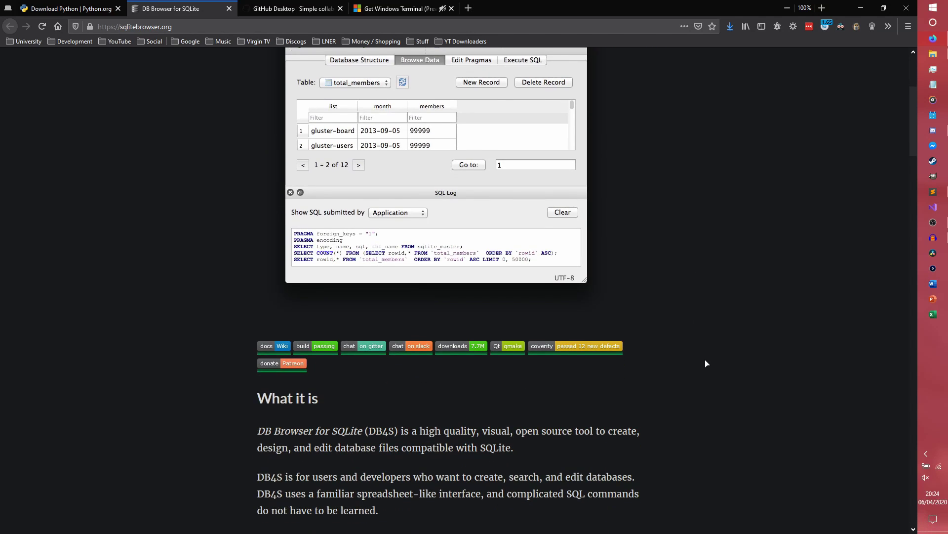
{"action": "scroll", "coordinate": [707, 363], "scroll_direction": "up", "scroll_amount": 4}
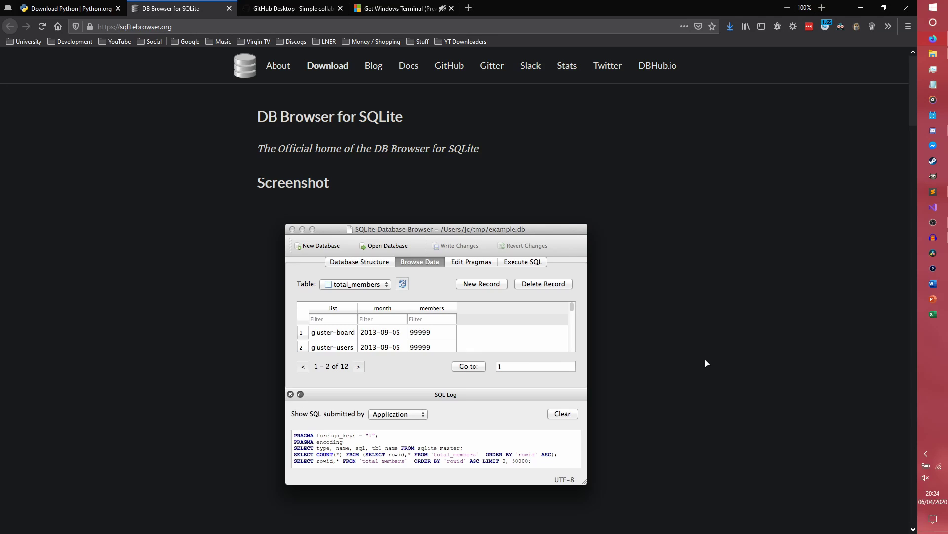
Cycle past the GitHub Desktop tab to the Windows Terminal (Preview) store page
{"action": "key", "text": "ctrl+Tab"}
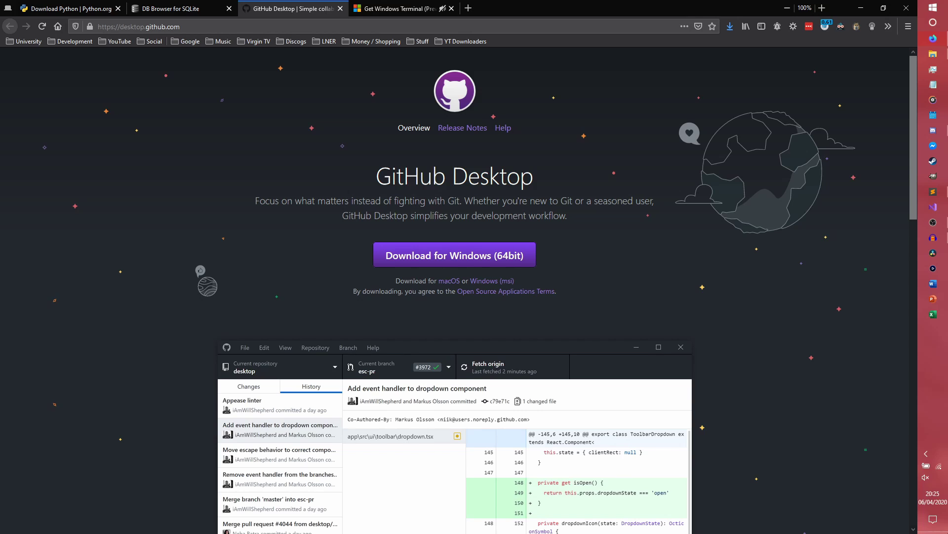
{"action": "key", "text": "ctrl+Tab"}
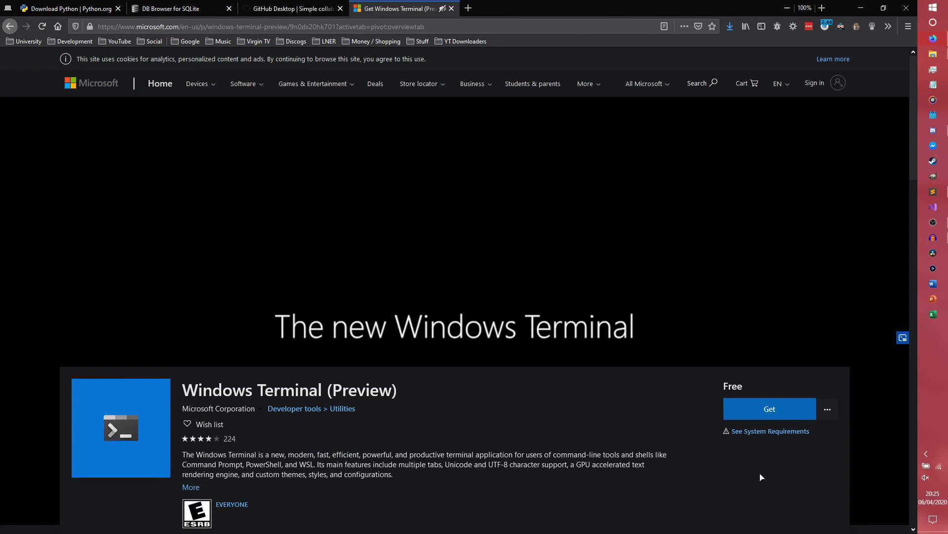
Scroll through the Windows Terminal (Preview) store listing
{"action": "scroll", "coordinate": [670, 474], "scroll_direction": "down", "scroll_amount": 4}
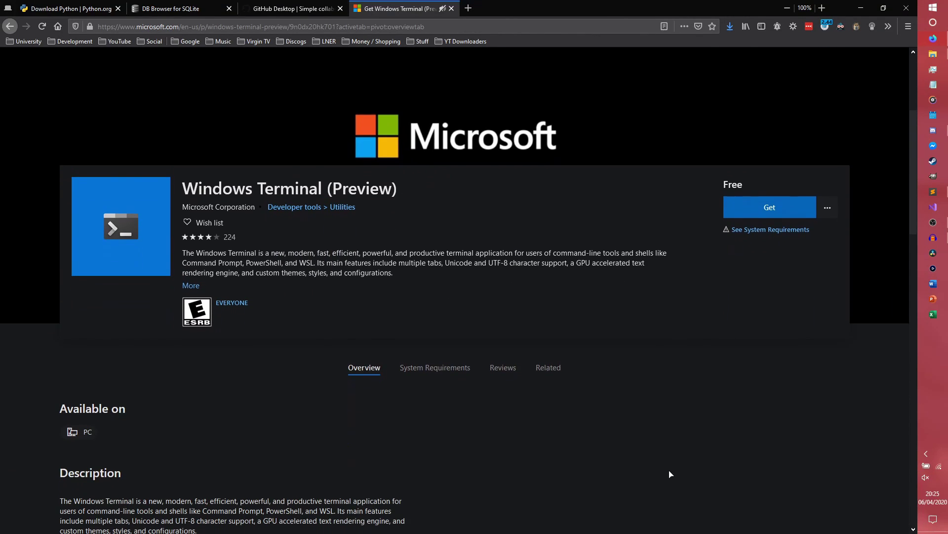
{"action": "scroll", "coordinate": [670, 475], "scroll_direction": "up", "scroll_amount": 3}
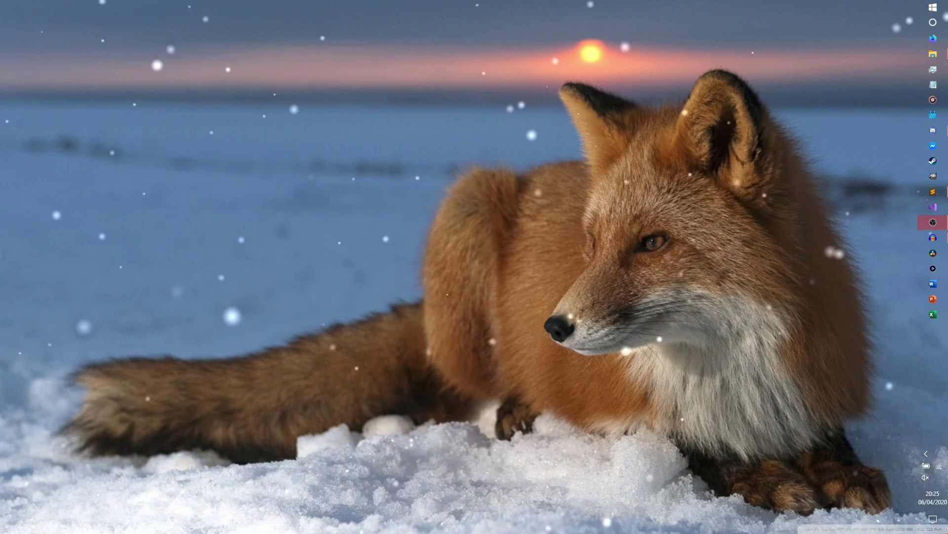
Launch Command Prompt as administrator from a cmd search and centre its window
{"action": "key", "text": "super"}
{"action": "type", "text": "cmd"}
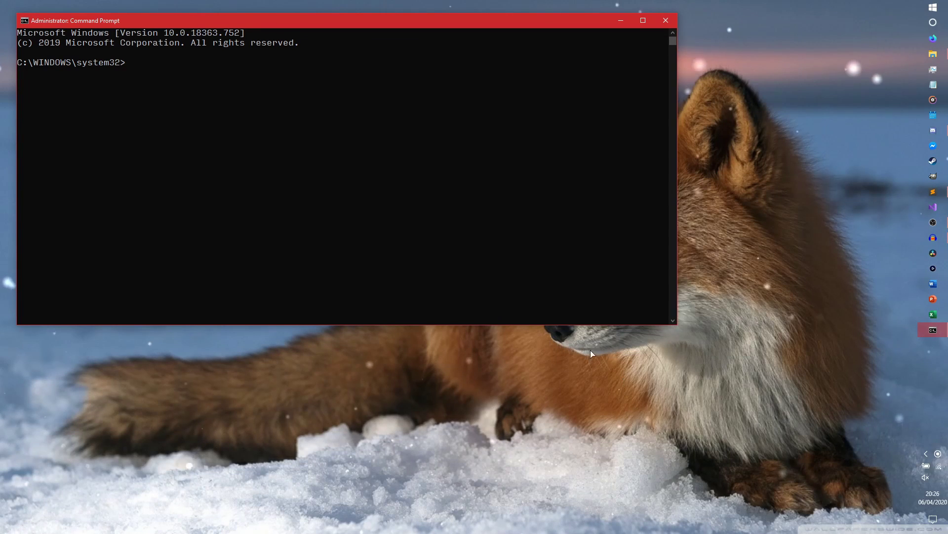
{"action": "left_click_drag", "start_coordinate": [265, 32], "coordinate": [358, 86]}
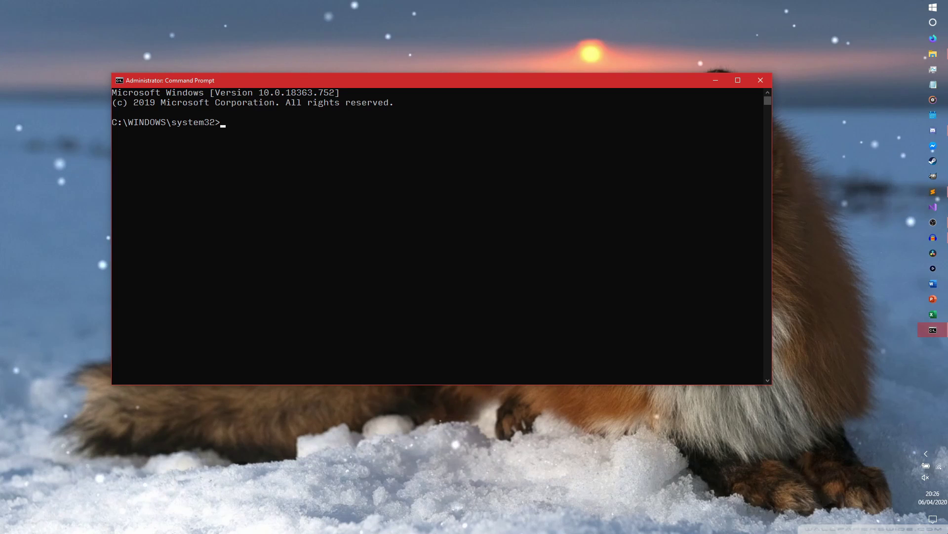
Run pip and py -m pip to display pip's help options
{"action": "type", "text": "pip"}
{"action": "key", "text": "Return"}
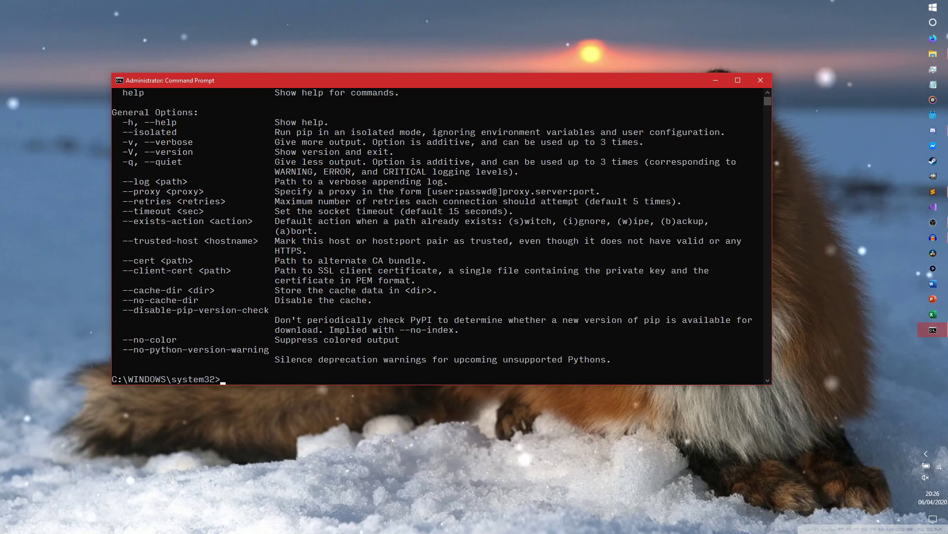
{"action": "type", "text": "py -m pip"}
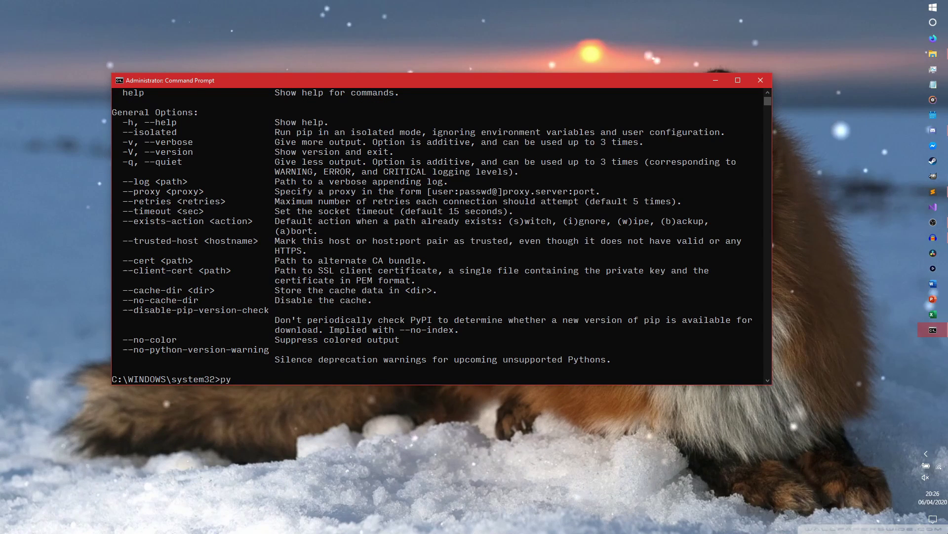
{"action": "key", "text": "Return"}
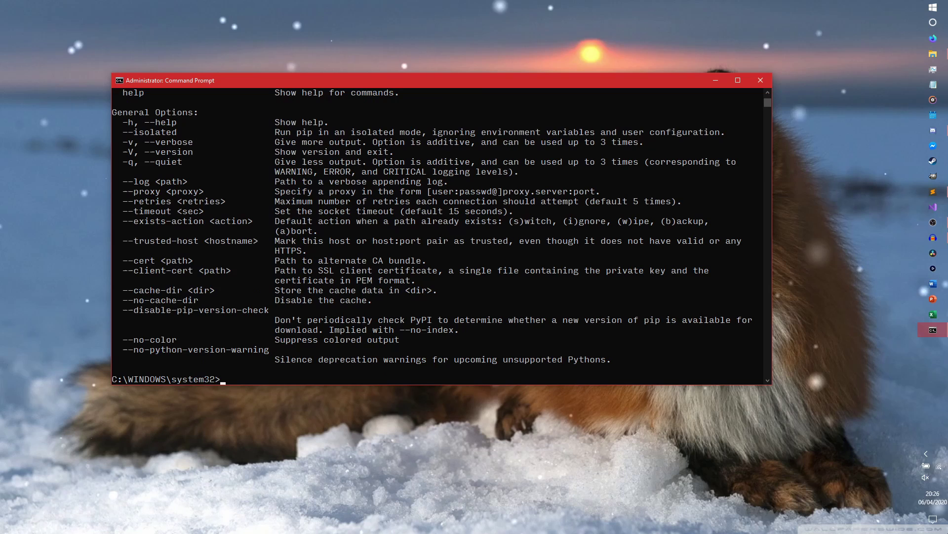
Run python3.8 -m pip, which reports 'not recognized'
{"action": "type", "text": "pythoon"}
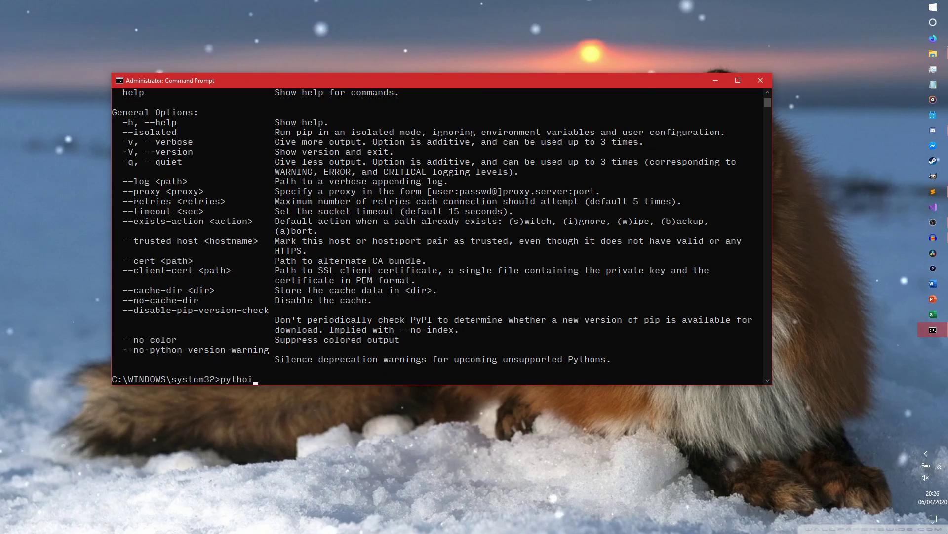
{"action": "key", "text": "BackSpace"}
{"action": "key", "text": "BackSpace"}
{"action": "type", "text": "n3"}
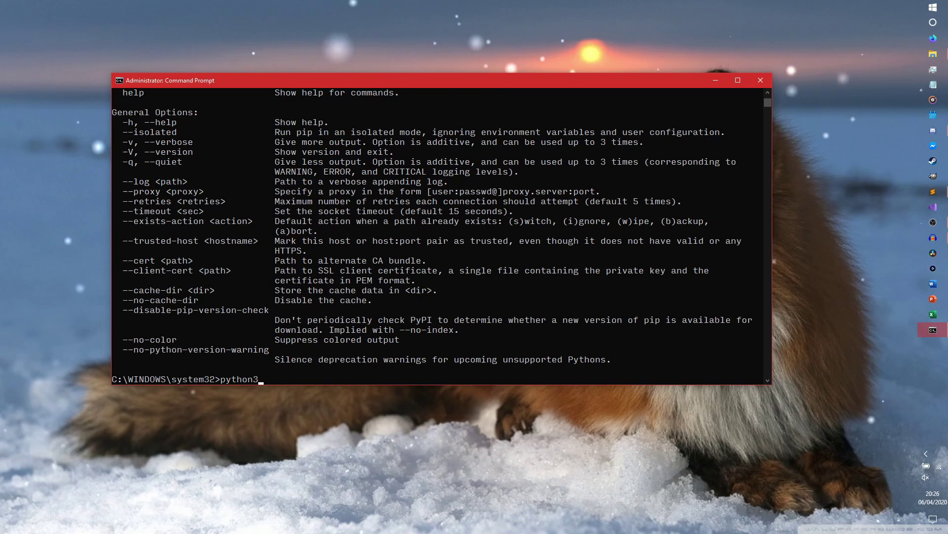
{"action": "type", "text": ".8 -m pip"}
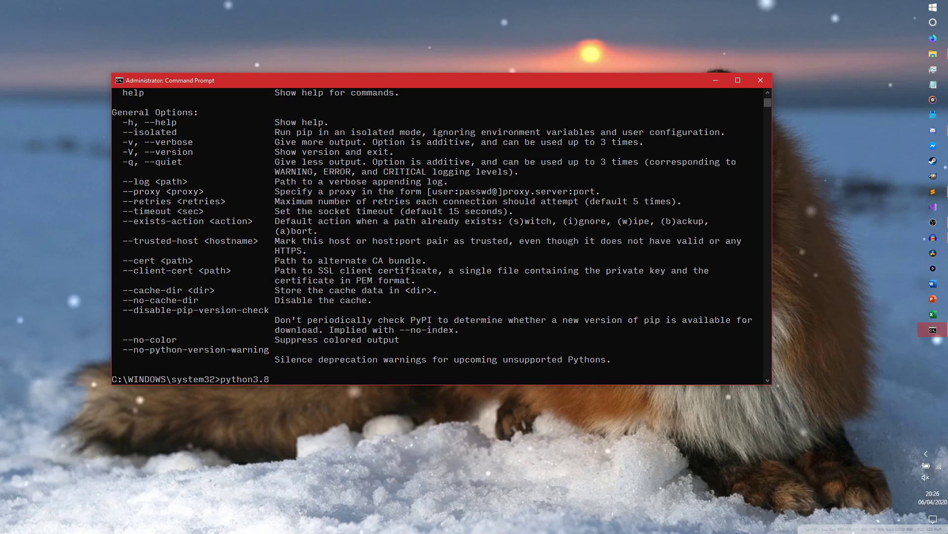
{"action": "key", "text": "Return"}
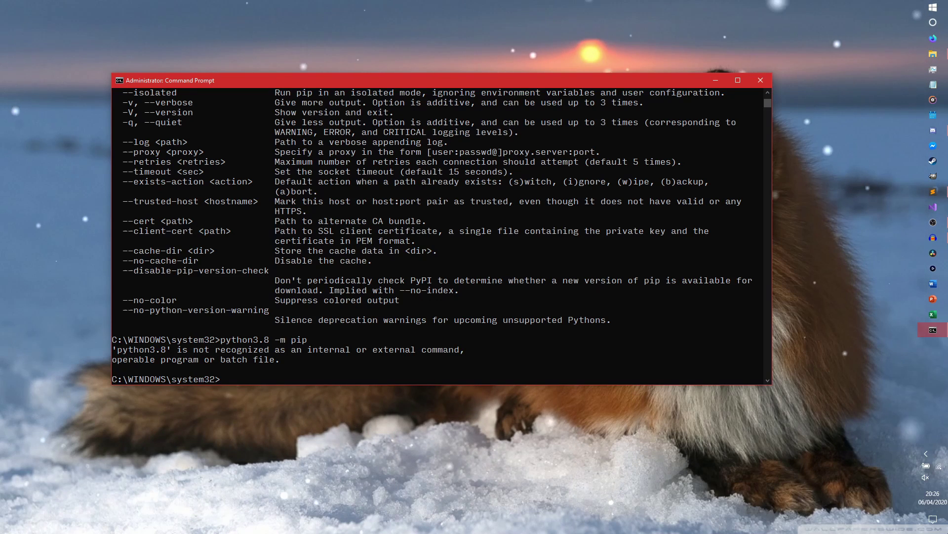
Type pip install discord.py apscheduler aiosqlite at the prompt without running it
{"action": "type", "text": "pip insta"}
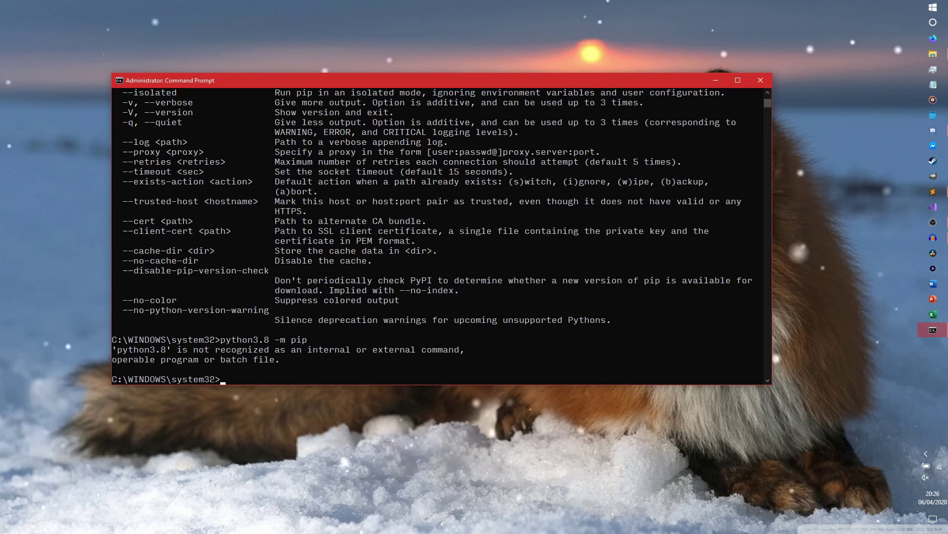
{"action": "type", "text": "ll discord.py"}
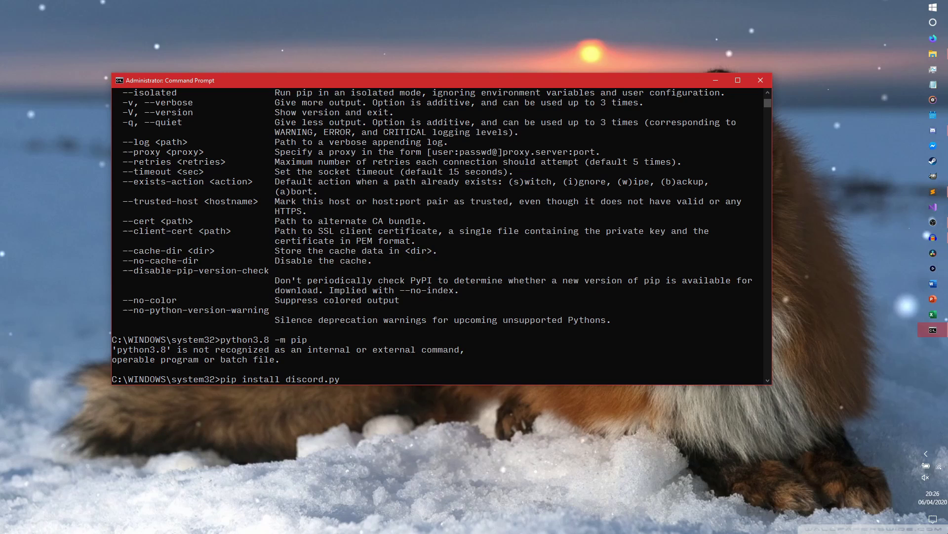
{"action": "type", "text": "ap"}
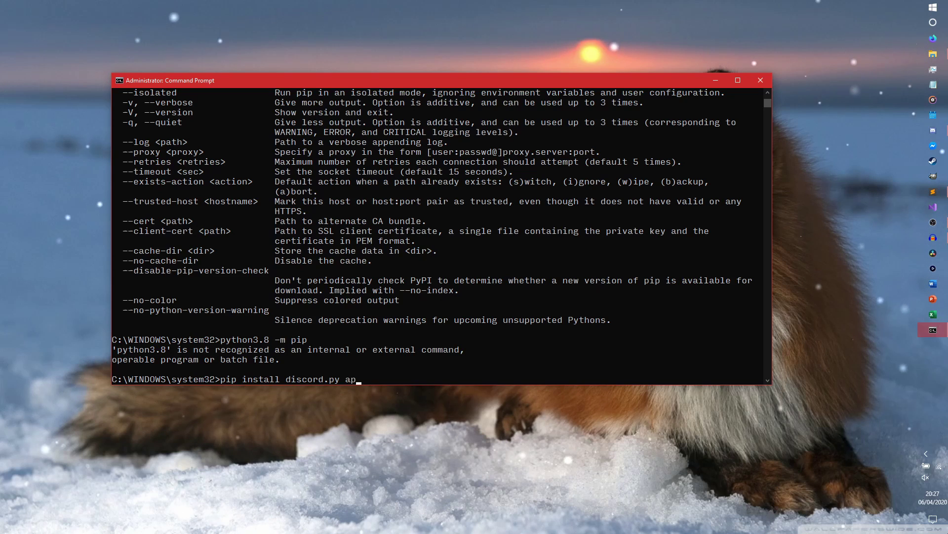
{"action": "type", "text": "sch"}
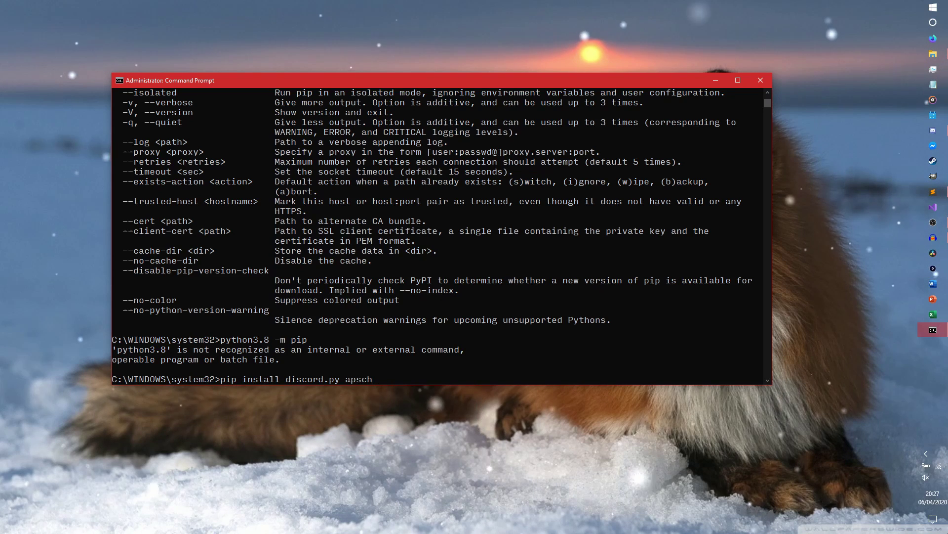
{"action": "type", "text": "eduler"}
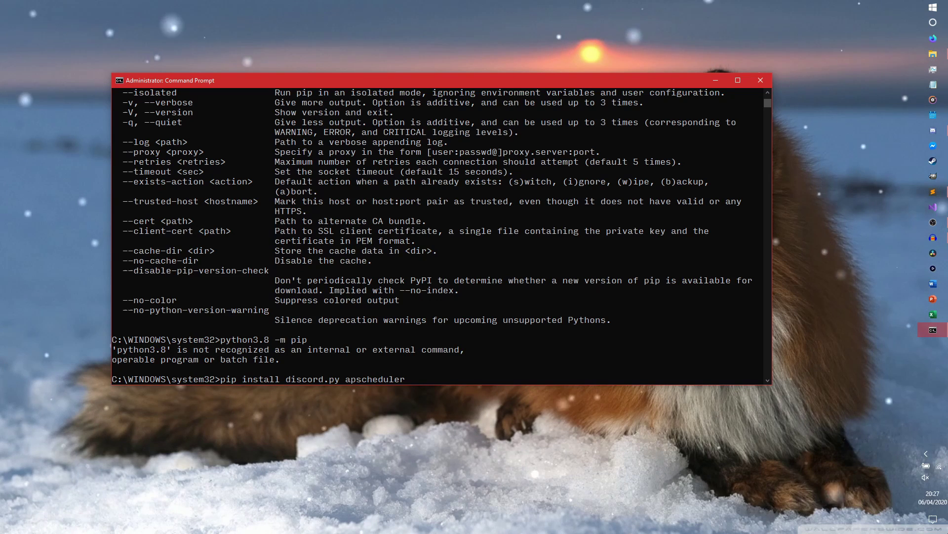
{"action": "type", "text": "aiosqlite"}
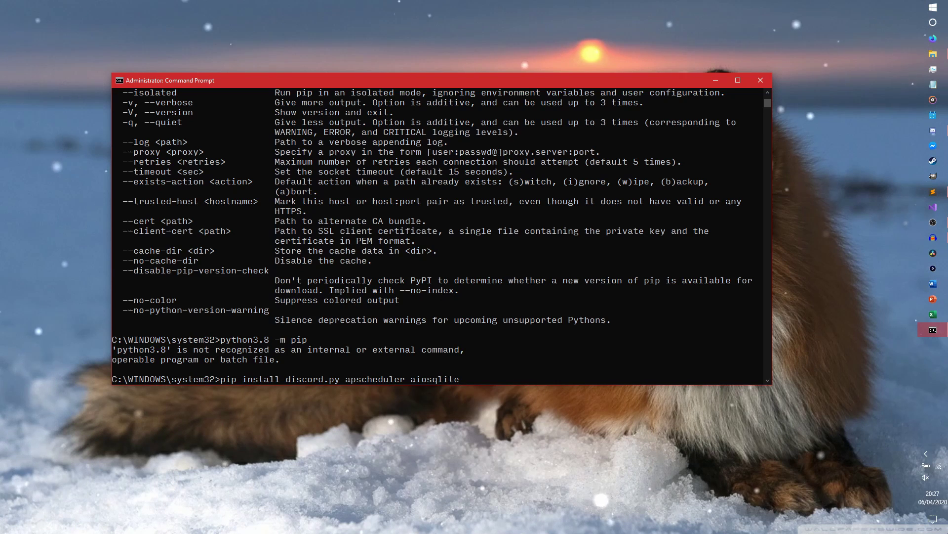
Run the install, then rerun it as pip install -U discord.py apscheduler aiosqlite
{"action": "key", "text": "Return"}
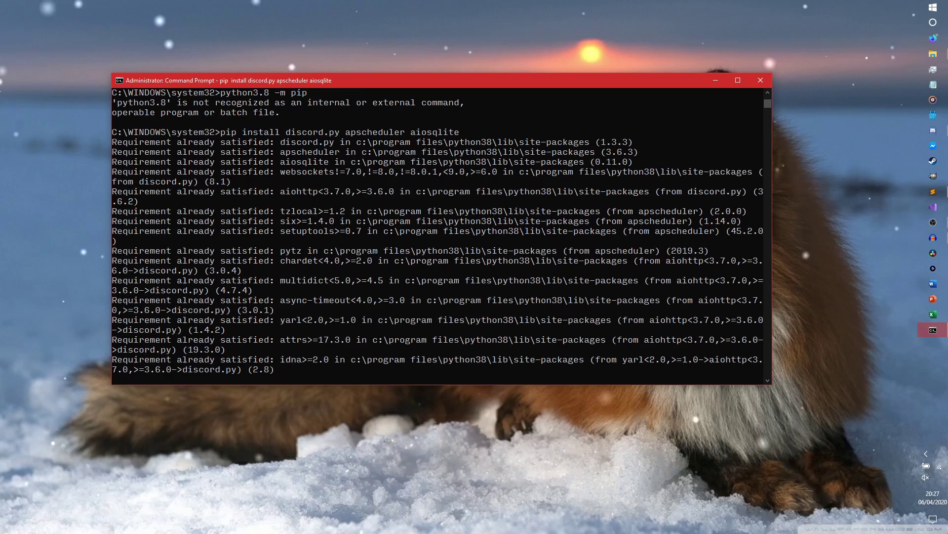
{"action": "key", "text": "ctrl+Left"}
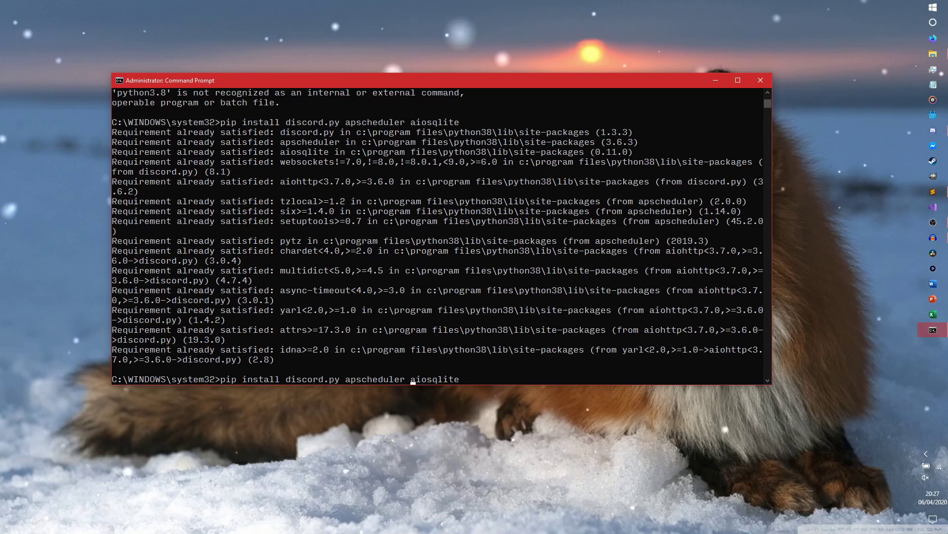
{"action": "key", "text": "ctrl+Left"}
{"action": "key", "text": "ctrl+Left"}
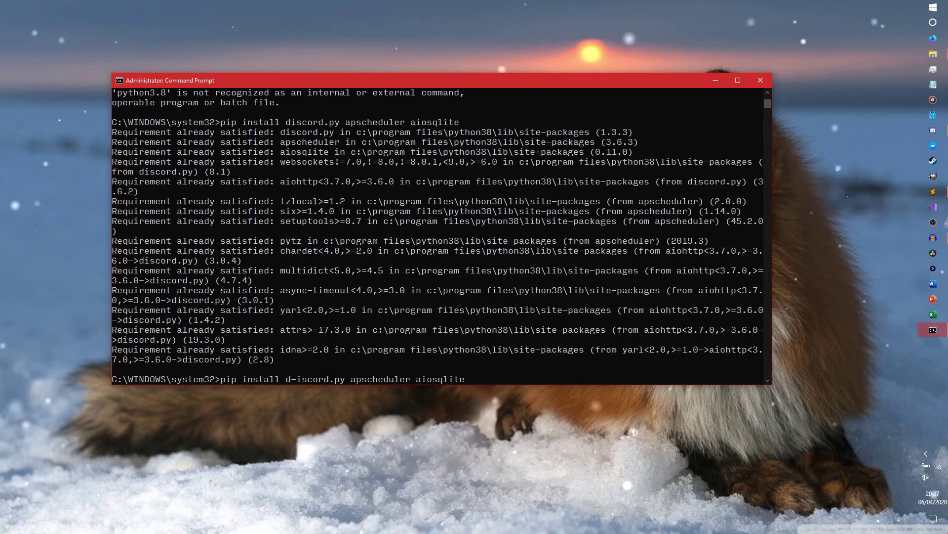
{"action": "type", "text": "-=U"}
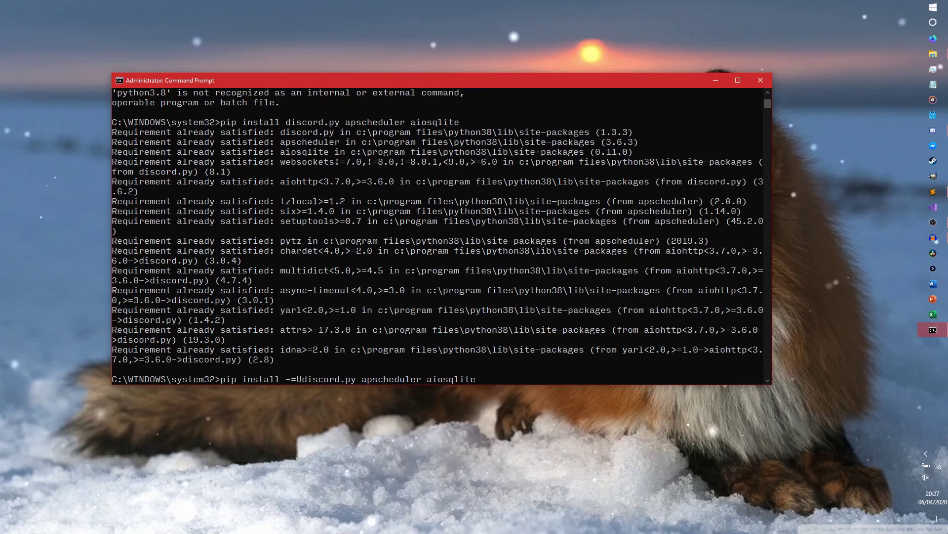
{"action": "key", "text": "BackSpace"}
{"action": "type", "text": "U"}
{"action": "key", "text": "Return"}
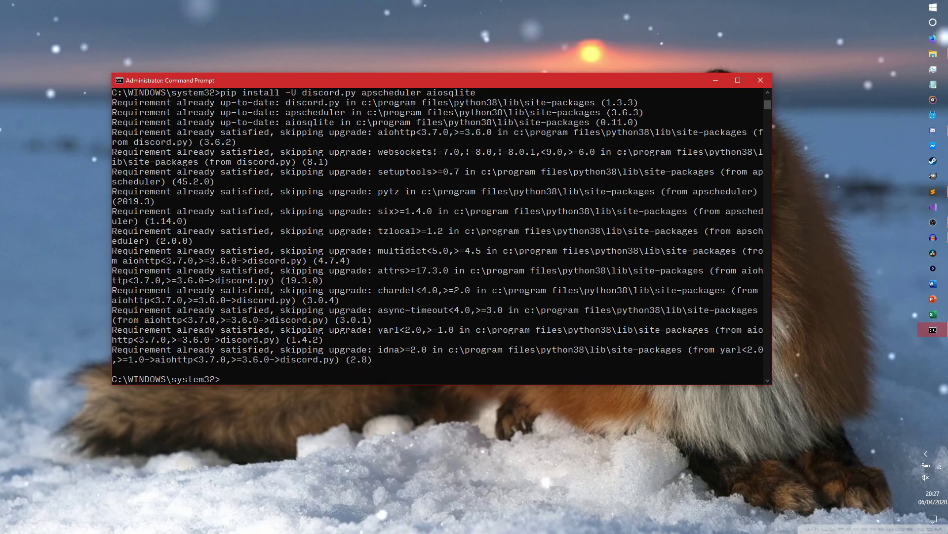
Scroll pip's output to confirm every requirement is already satisfied
{"action": "scroll", "coordinate": [419, 280], "scroll_direction": "up", "scroll_amount": 4}
{"action": "scroll", "coordinate": [419, 281], "scroll_direction": "up", "scroll_amount": 5}
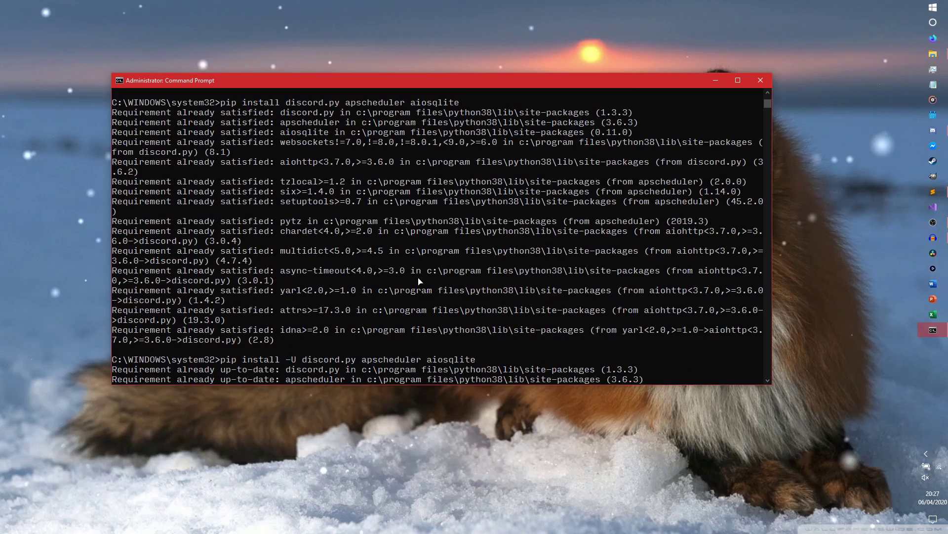
{"action": "scroll", "coordinate": [562, 272], "scroll_direction": "down", "scroll_amount": 4}
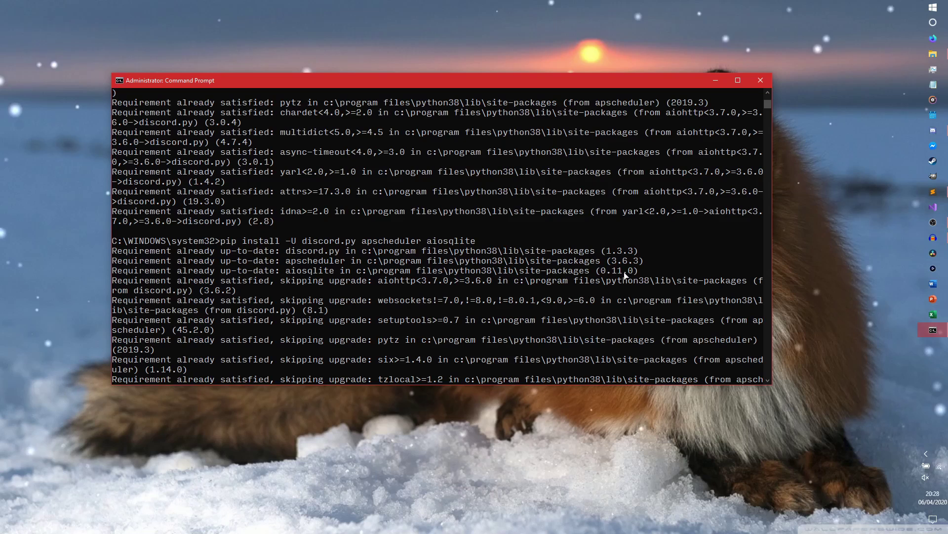
{"action": "scroll", "coordinate": [681, 283], "scroll_direction": "down", "scroll_amount": 8}
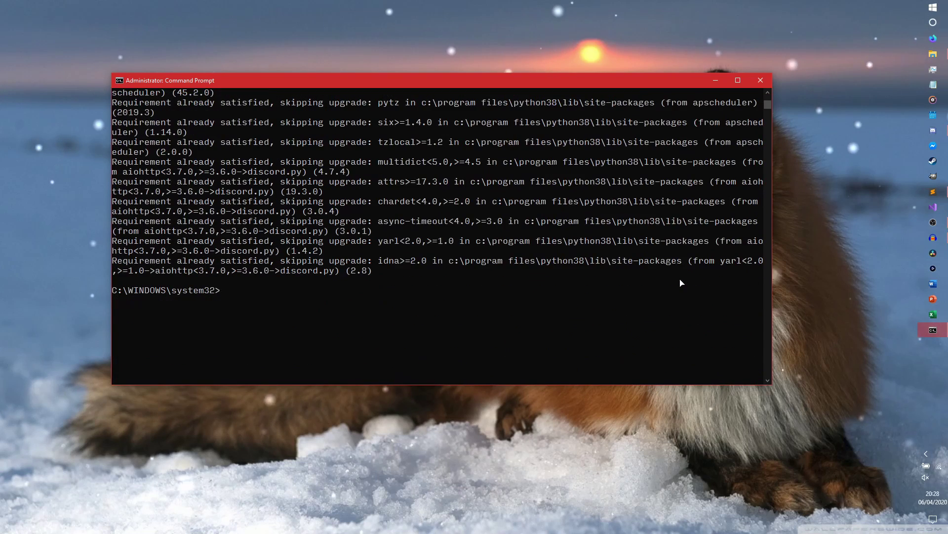
{"action": "scroll", "coordinate": [681, 282], "scroll_direction": "down", "scroll_amount": 4}
{"action": "scroll", "coordinate": [657, 298], "scroll_direction": "up", "scroll_amount": 4}
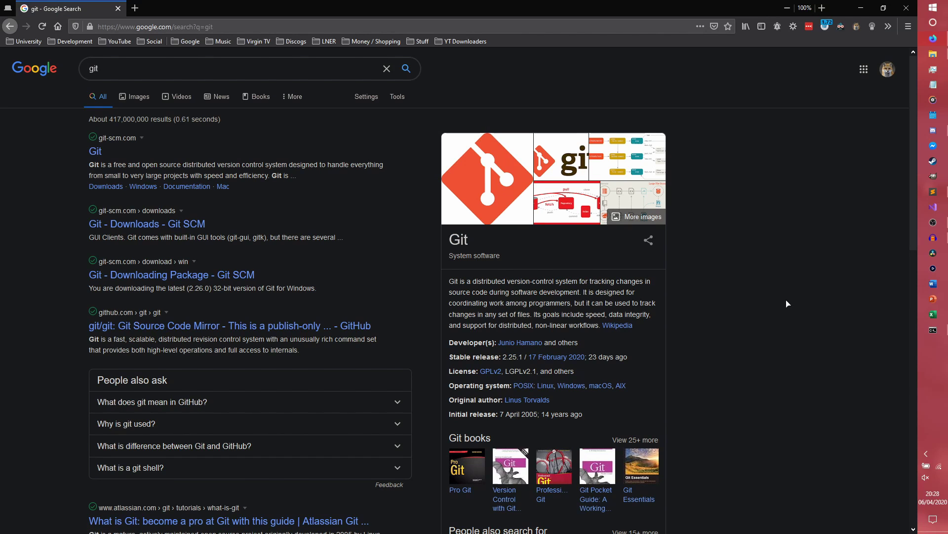
{"action": "scroll", "coordinate": [788, 304], "scroll_direction": "down", "scroll_amount": 4}
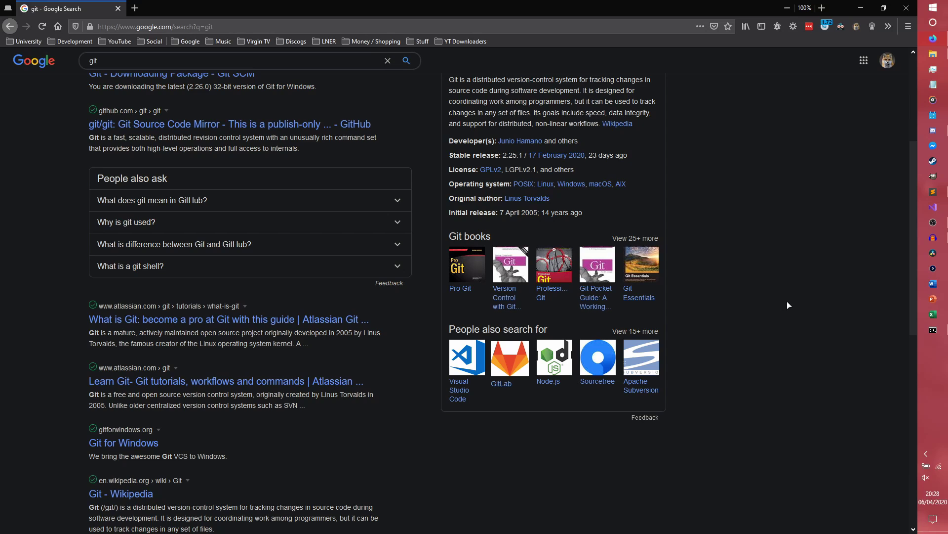
{"action": "scroll", "coordinate": [593, 331], "scroll_direction": "down", "scroll_amount": 1}
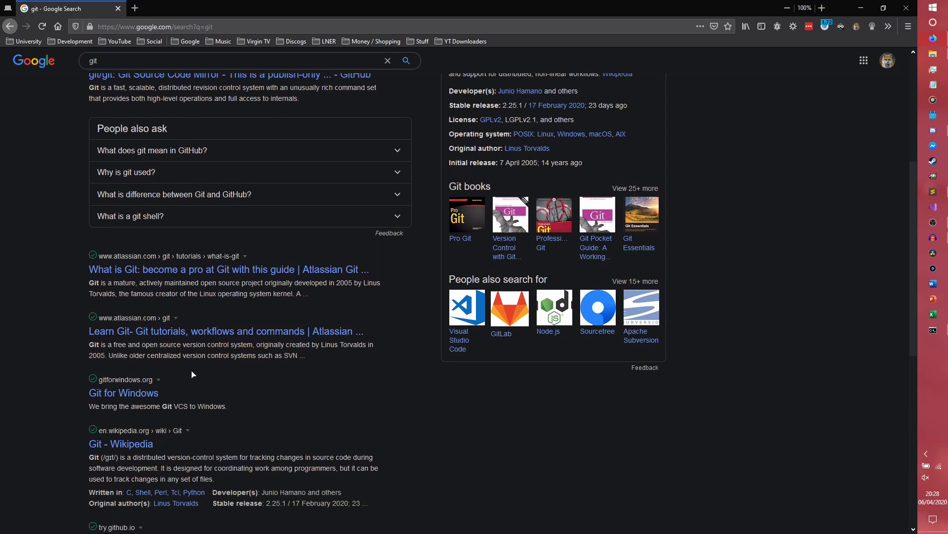
{"action": "scroll", "coordinate": [198, 197], "scroll_direction": "up", "scroll_amount": 5}
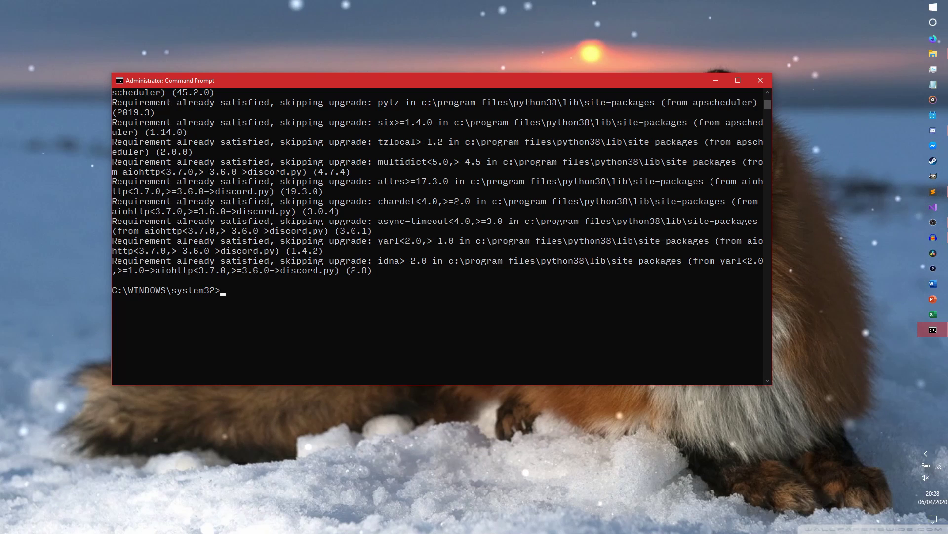
{"action": "type", "text": "pip"}
{"action": "type", "text": " install"}
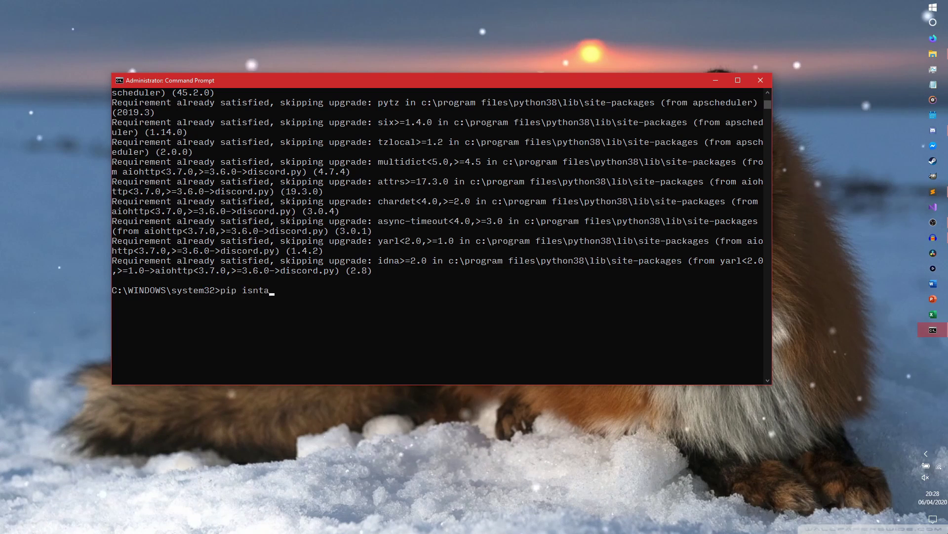
{"action": "key", "text": "BackSpace"}
{"action": "key", "text": "BackSpace"}
{"action": "key", "text": "BackSpace"}
{"action": "key", "text": "BackSpace"}
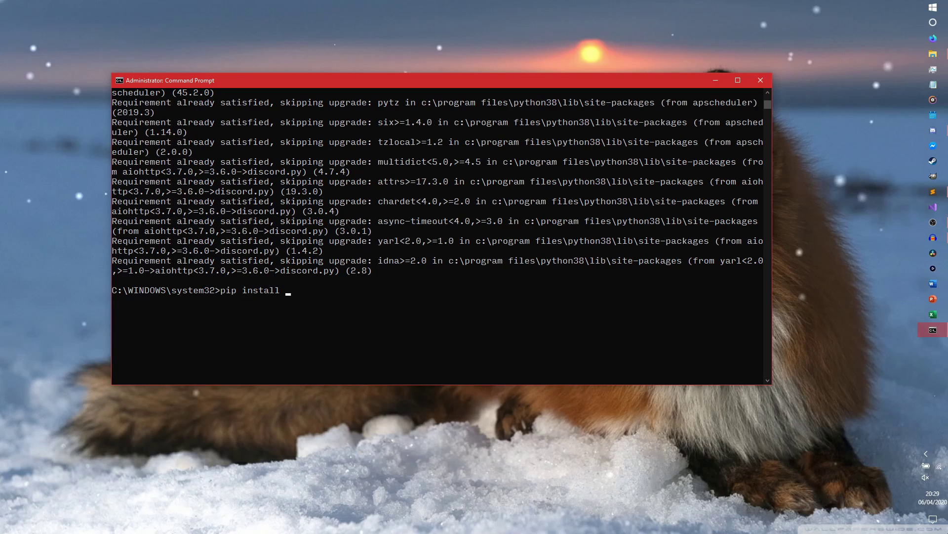
{"action": "type", "text": "-U"}
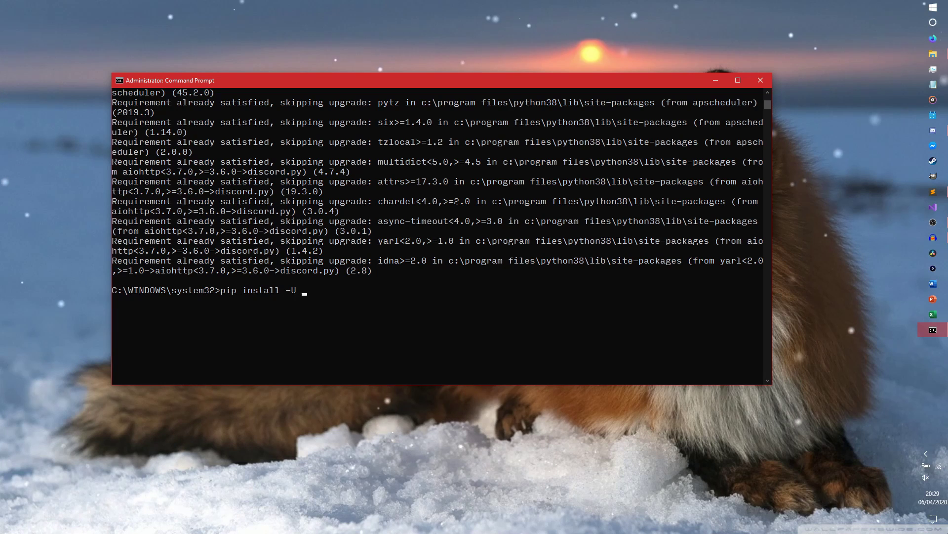
{"action": "type", "text": " gi"}
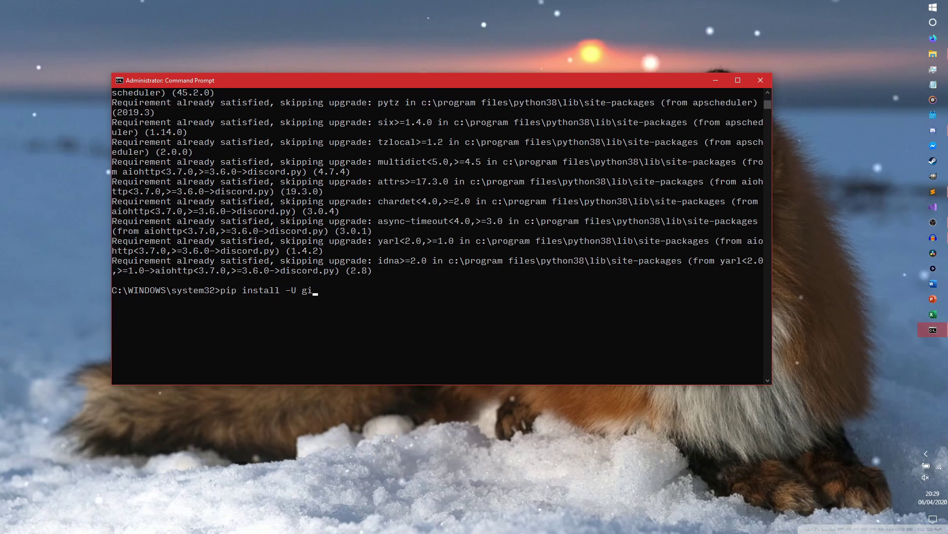
{"action": "type", "text": "t+"}
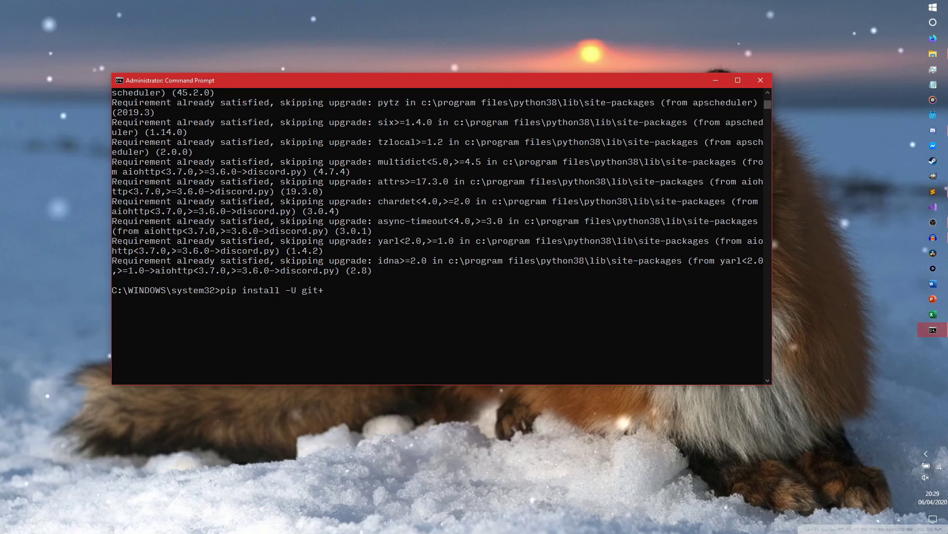
{"action": "type", "text": "https://"}
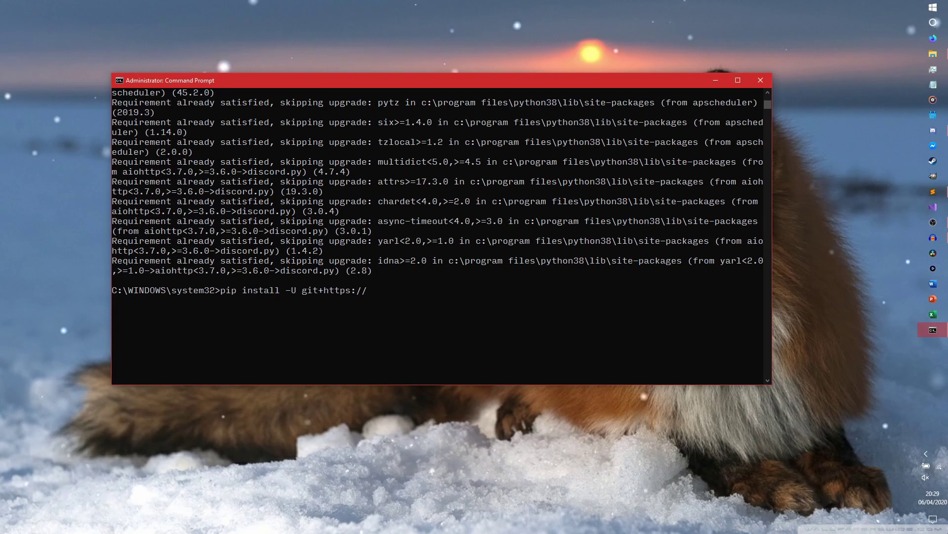
{"action": "type", "text": "gitgub"}
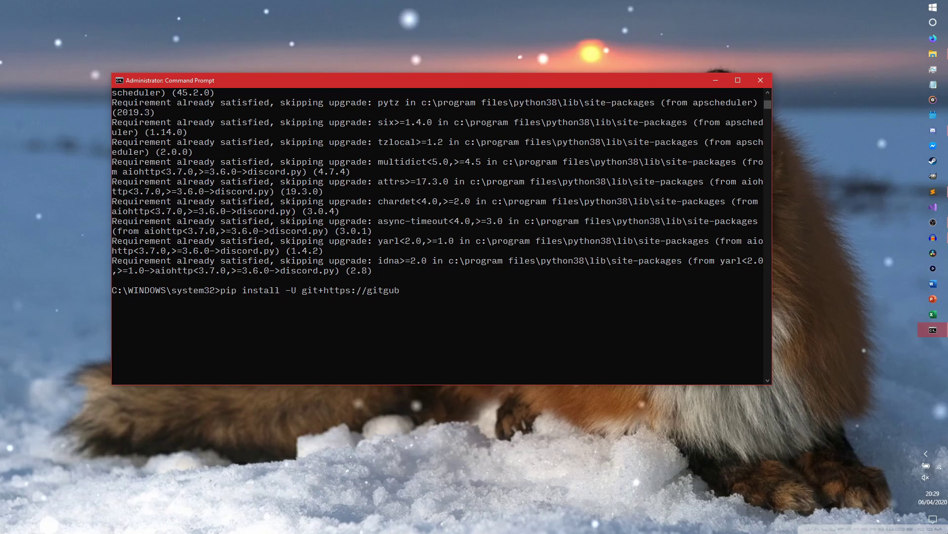
{"action": "key", "text": "BackSpace"}
{"action": "key", "text": "BackSpace"}
{"action": "key", "text": "BackSpace"}
{"action": "type", "text": "hub.com/Rep"}
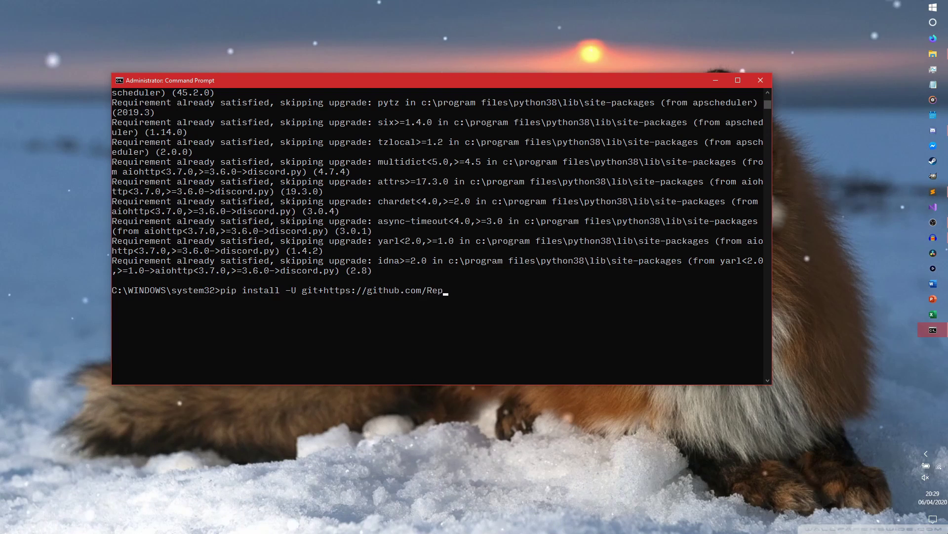
{"action": "key", "text": "BackSpace"}
{"action": "key", "text": "BackSpace"}
{"action": "type", "text": "apptz/"}
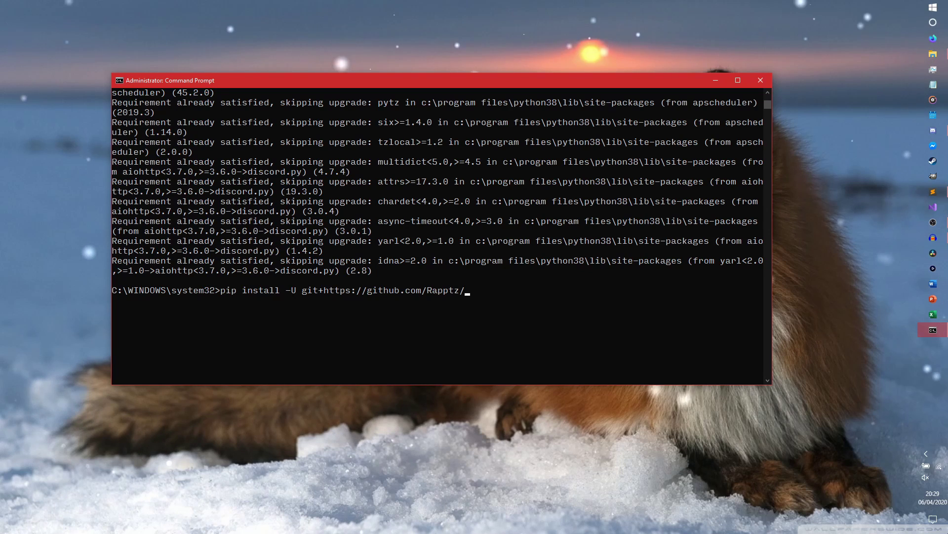
{"action": "type", "text": "dsico"}
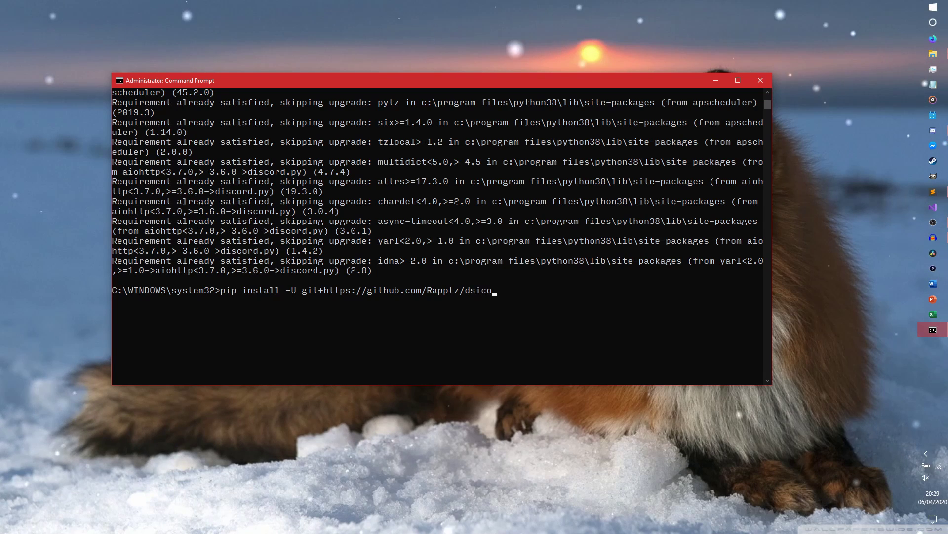
{"action": "type", "text": "rd"}
{"action": "key", "text": "BackSpace"}
{"action": "key", "text": "BackSpace"}
{"action": "key", "text": "BackSpace"}
{"action": "key", "text": "BackSpace"}
{"action": "key", "text": "BackSpace"}
{"action": "key", "text": "BackSpace"}
{"action": "type", "text": "iscor"}
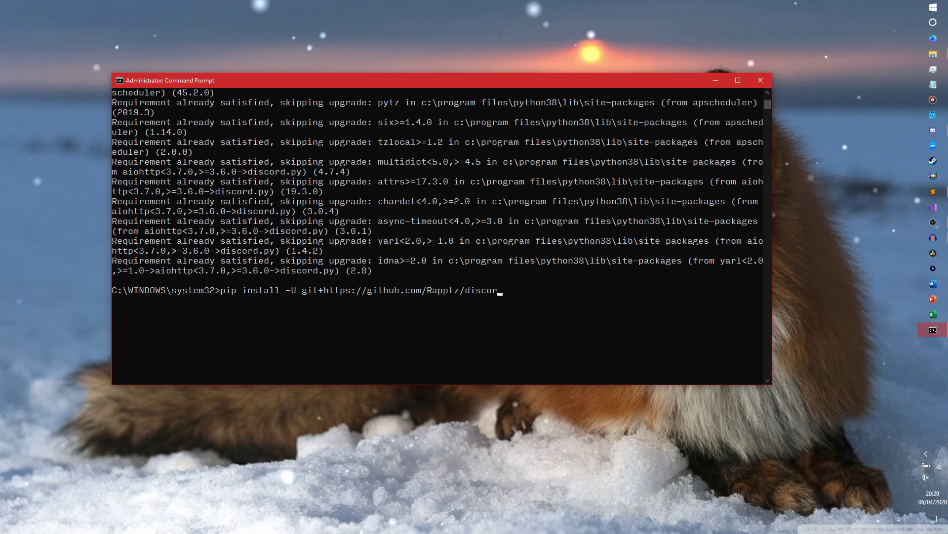